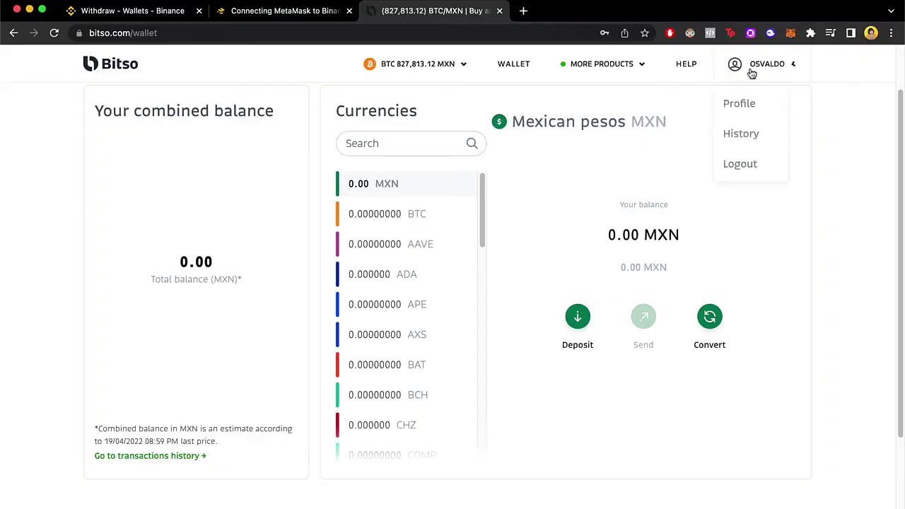
- Peek at the Phantom and MetaMask wallet extensions from the browser toolbar
click(771, 34)
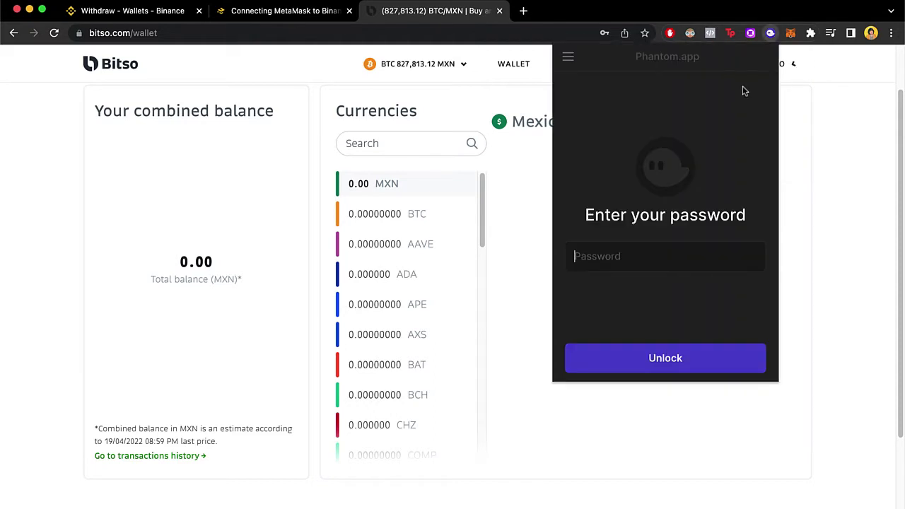
click(785, 46)
mouse_move(766, 56)
click(790, 33)
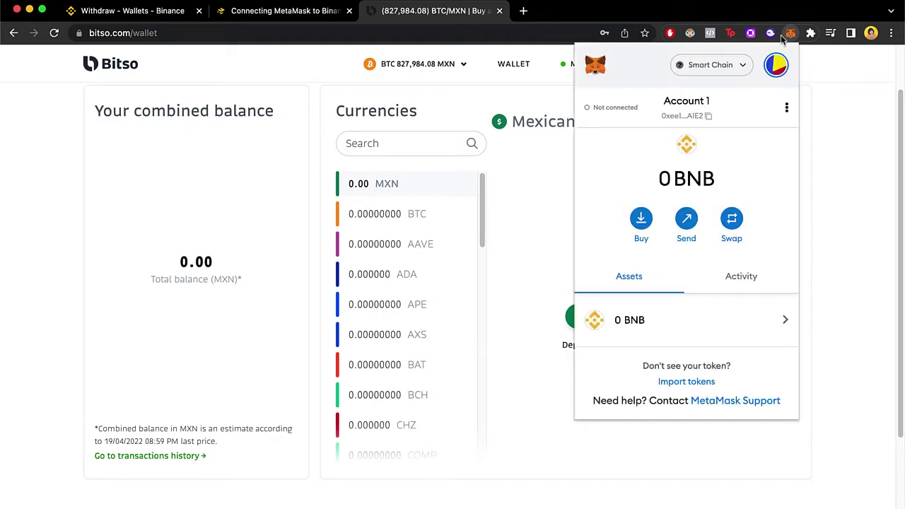
click(770, 33)
click(786, 40)
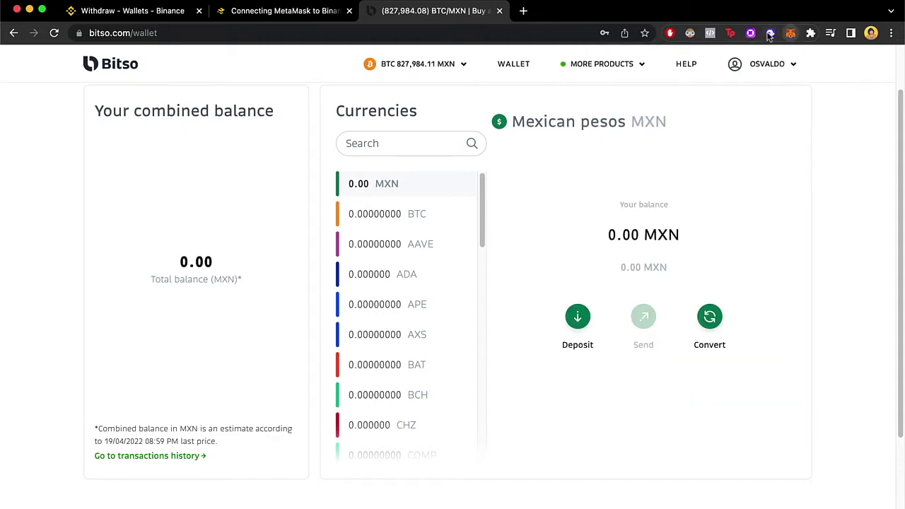
click(771, 34)
- Load the Phantom homepage (phantom.app) in a new tab and scroll through it
click(162, 11)
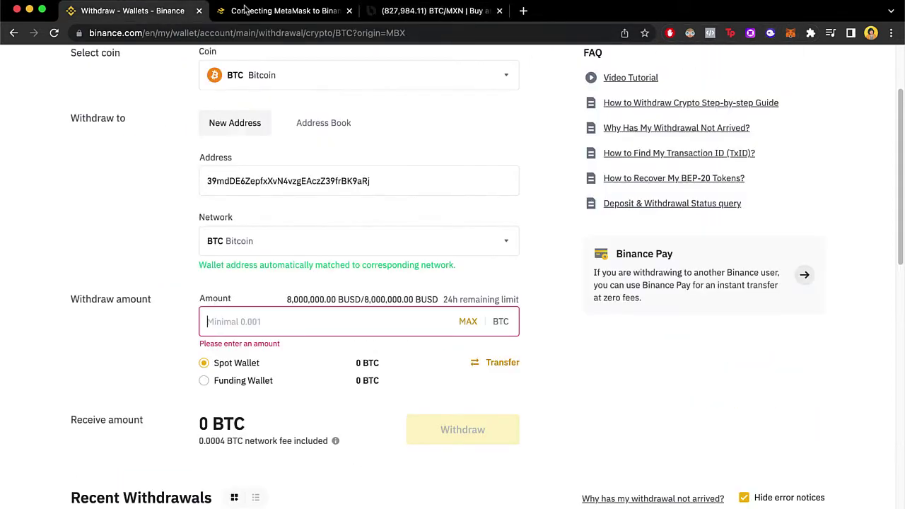
click(770, 33)
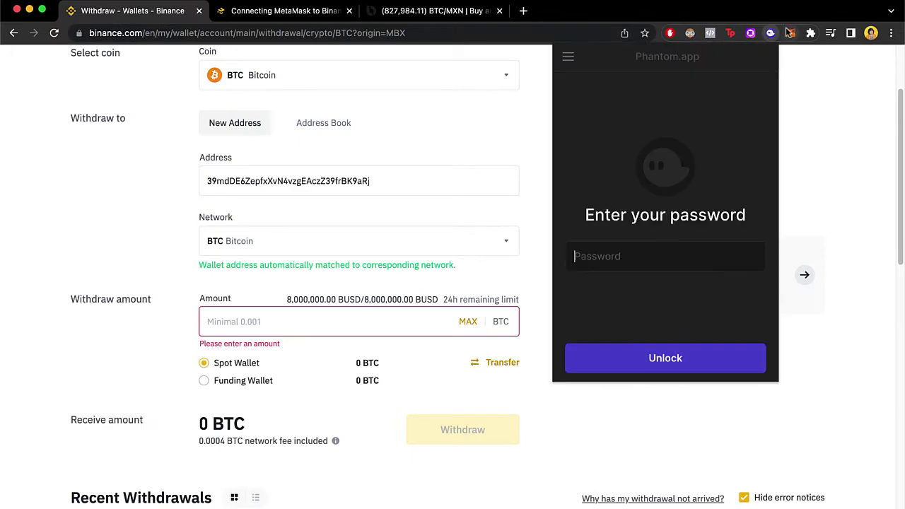
click(523, 11)
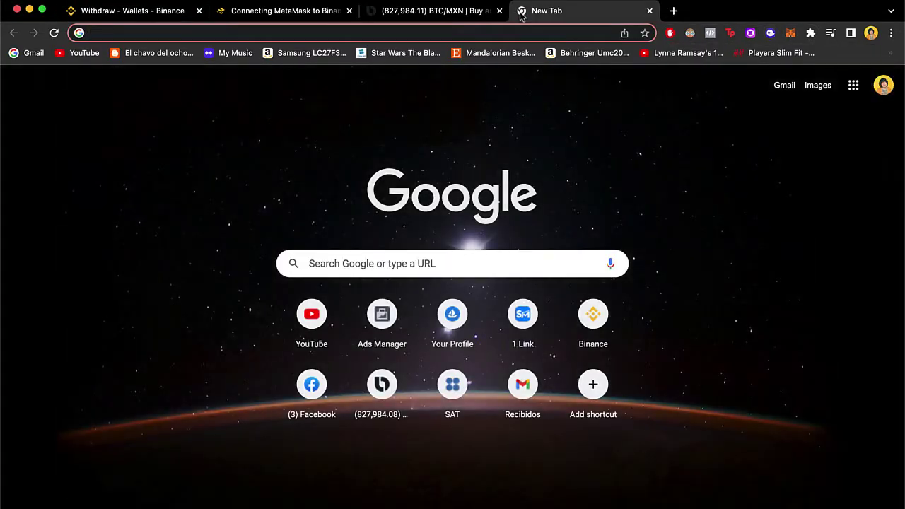
text(pna)
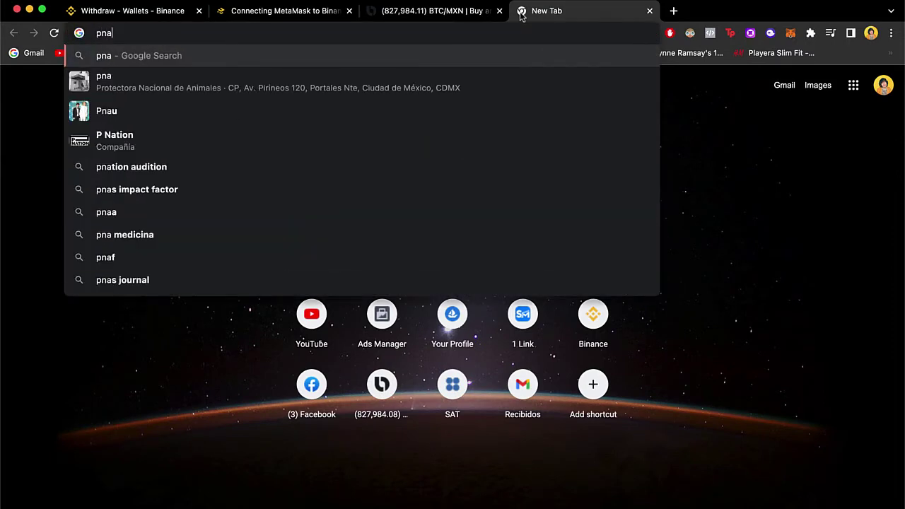
key(BackSpace)
key(BackSpace)
text(han)
key(Return)
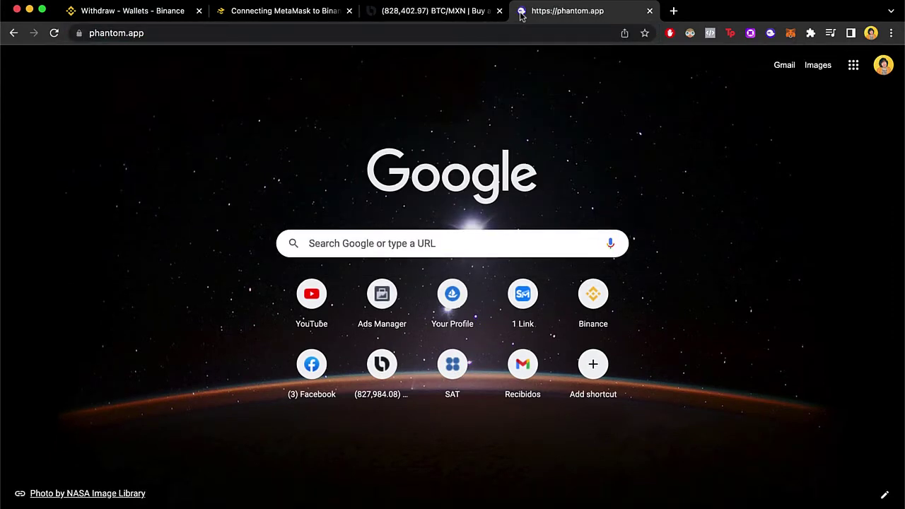
scroll(475, 341, down, 4)
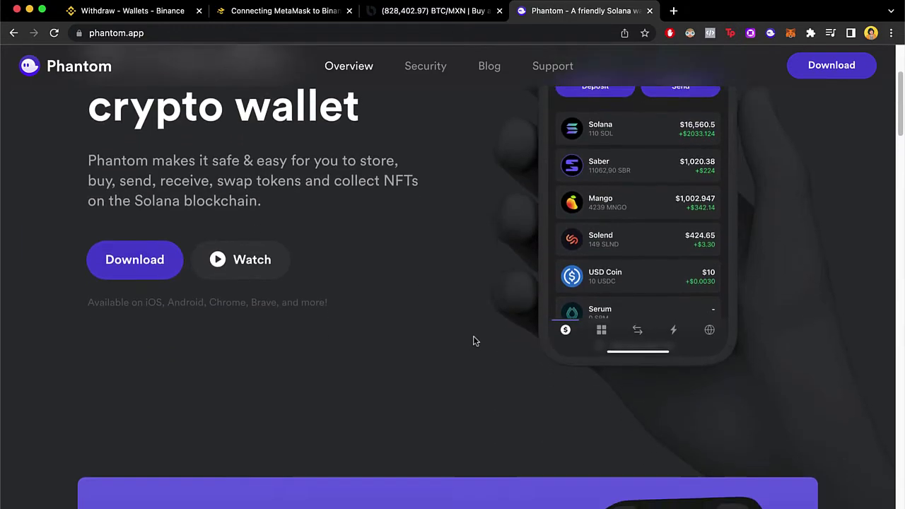
scroll(478, 344, down, 9)
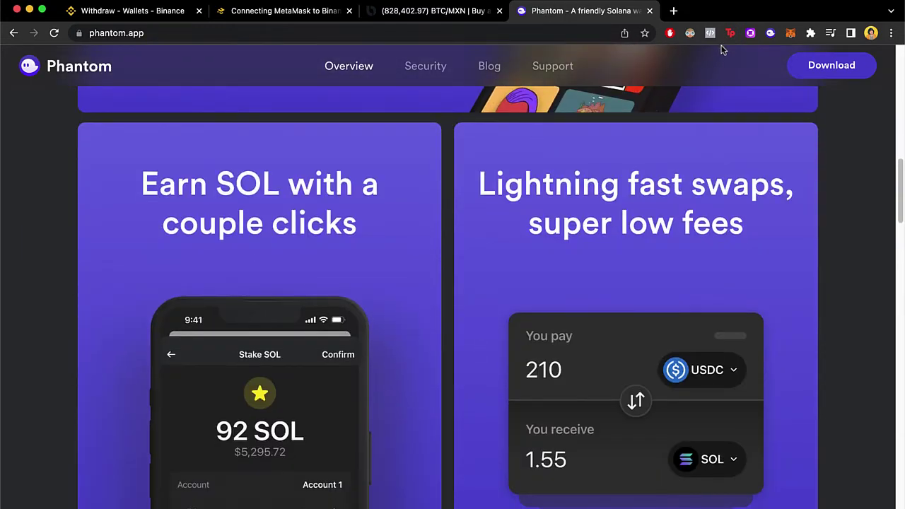
- Search Google for 'metamask' and open the official metamask.io website
click(557, 34)
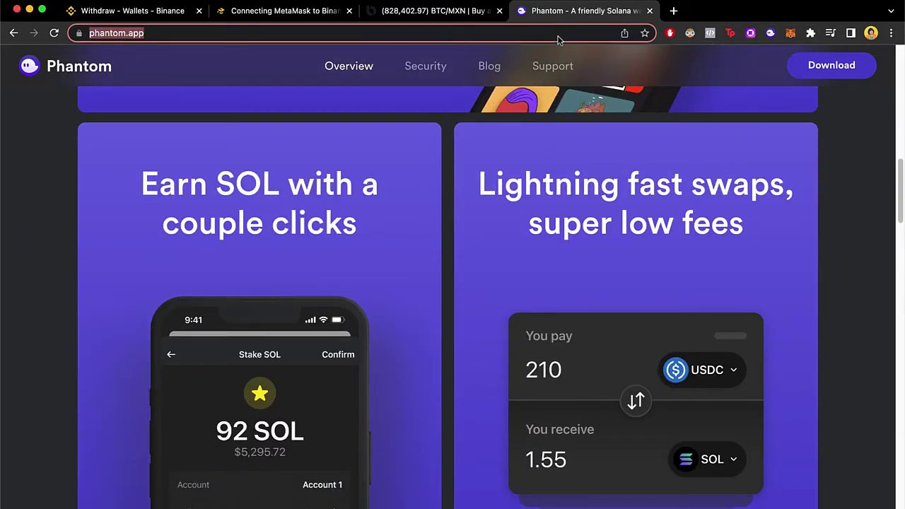
text(metak)
key(BackSpace)
text(mask)
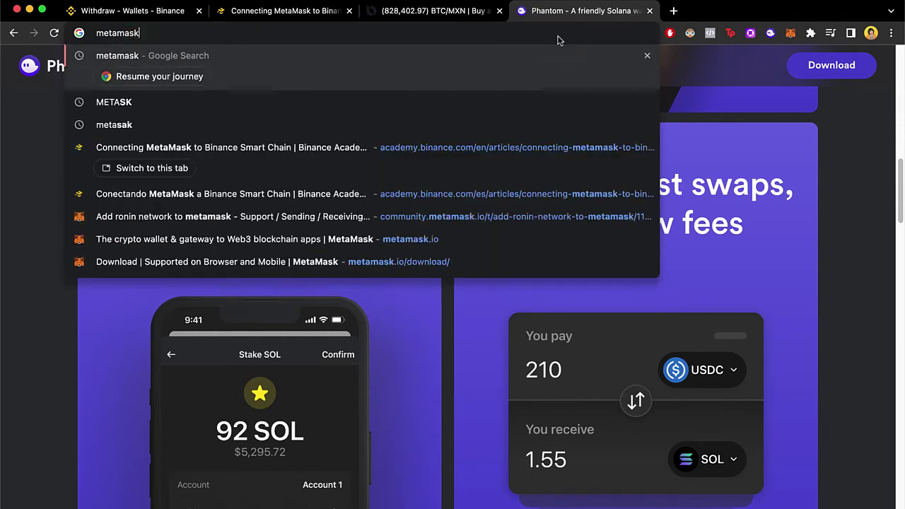
key(Return)
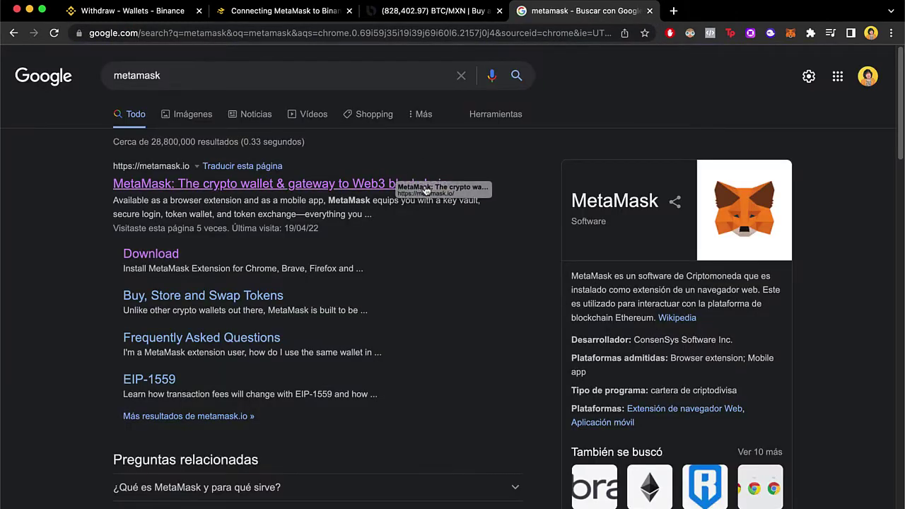
click(419, 180)
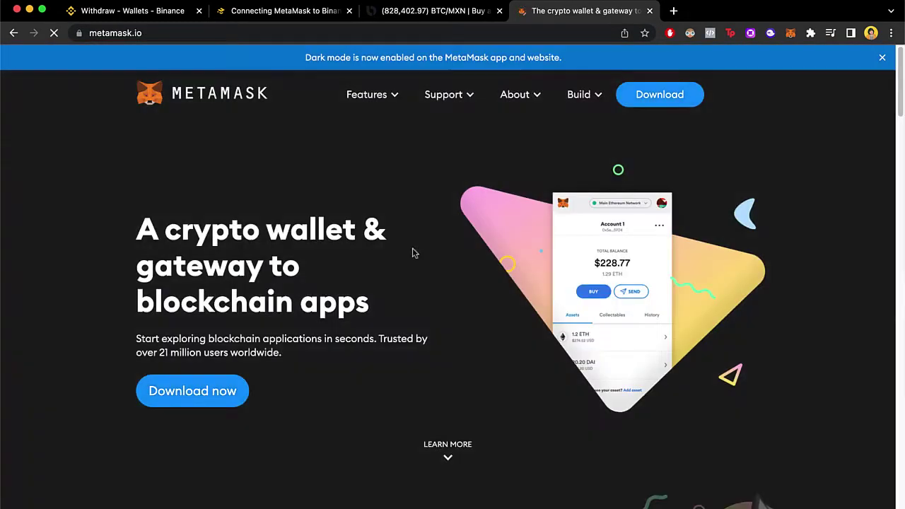
scroll(406, 262, down, 10)
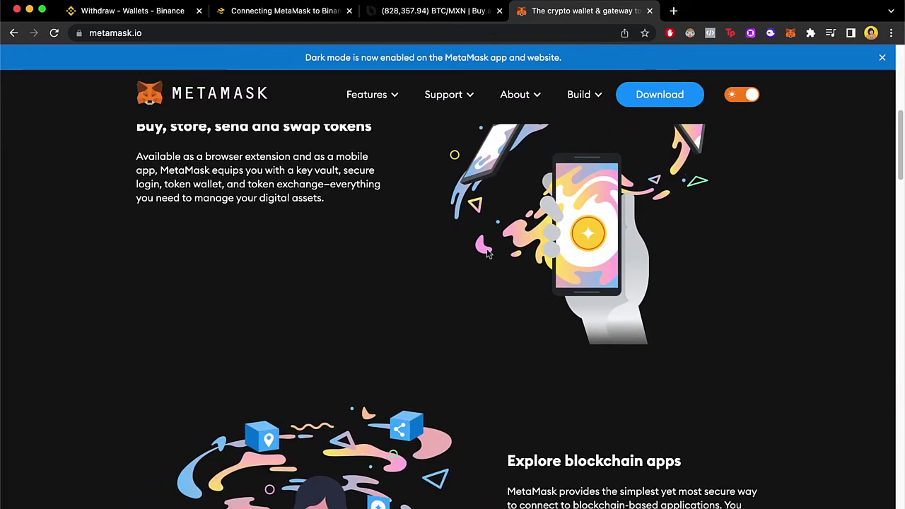
- View Phantom's Solana balance of 0 SOL, then bring up MetaMask showing 0 BNB
click(769, 33)
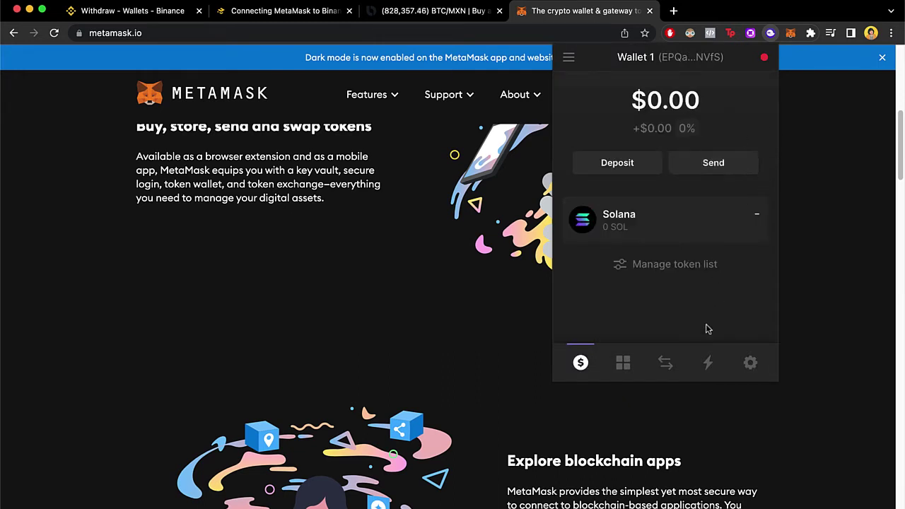
click(684, 213)
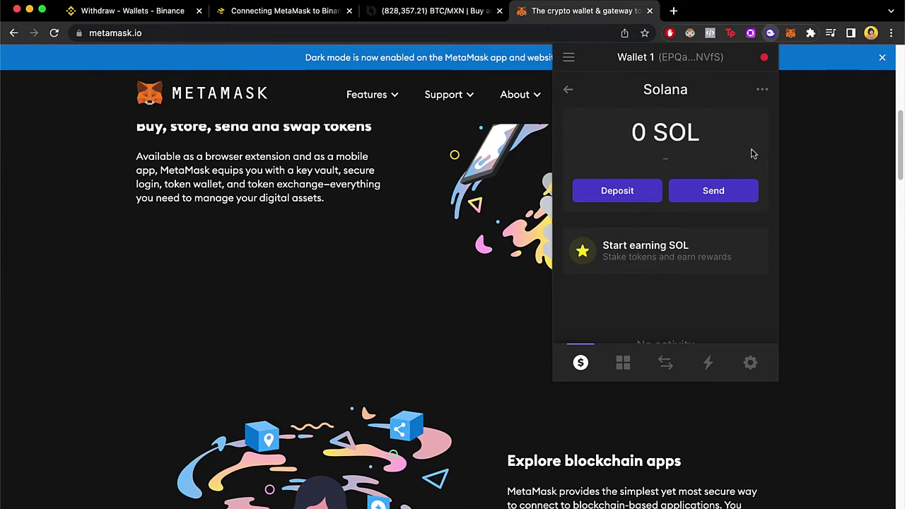
click(790, 33)
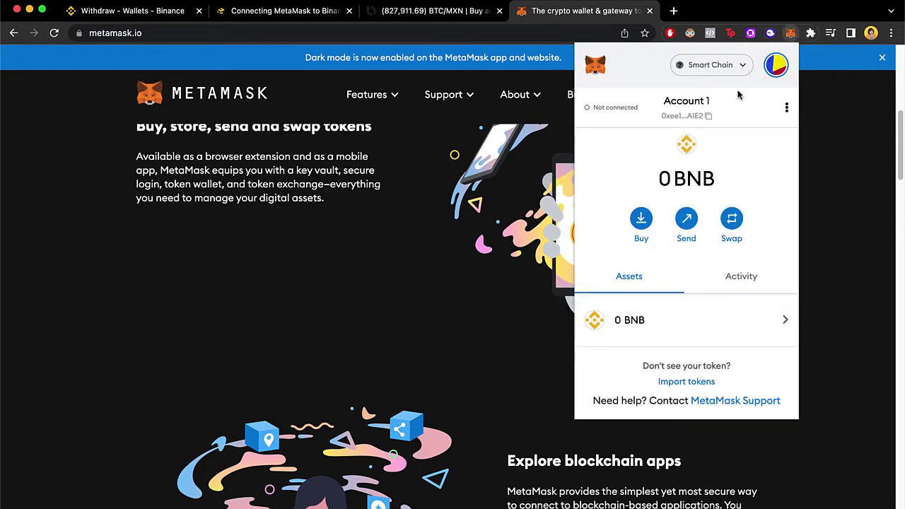
- Review MetaMask's network list, keep Smart Chain, and return to Phantom's Wallet 1 overview
click(729, 69)
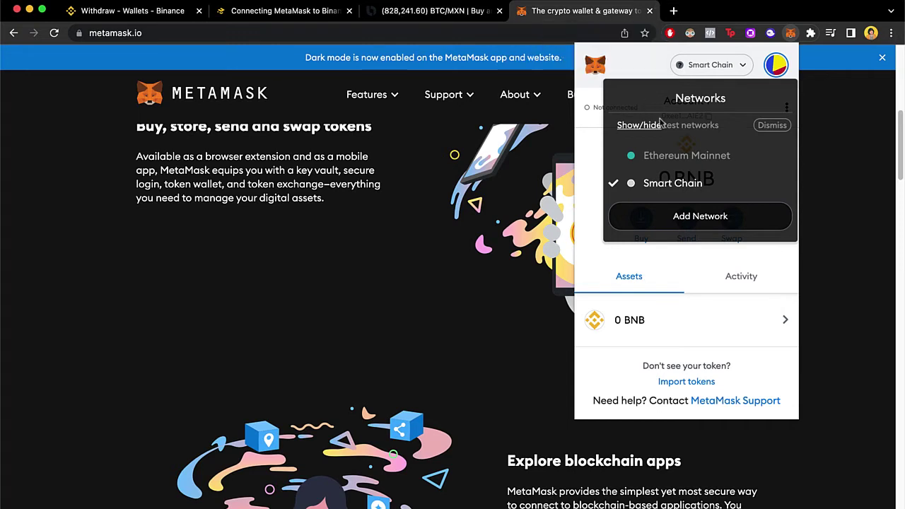
click(638, 75)
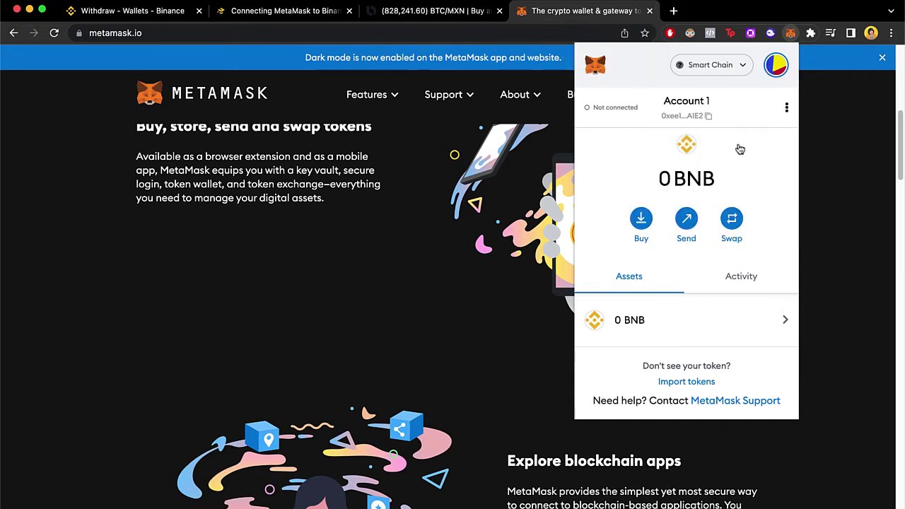
click(841, 144)
click(769, 32)
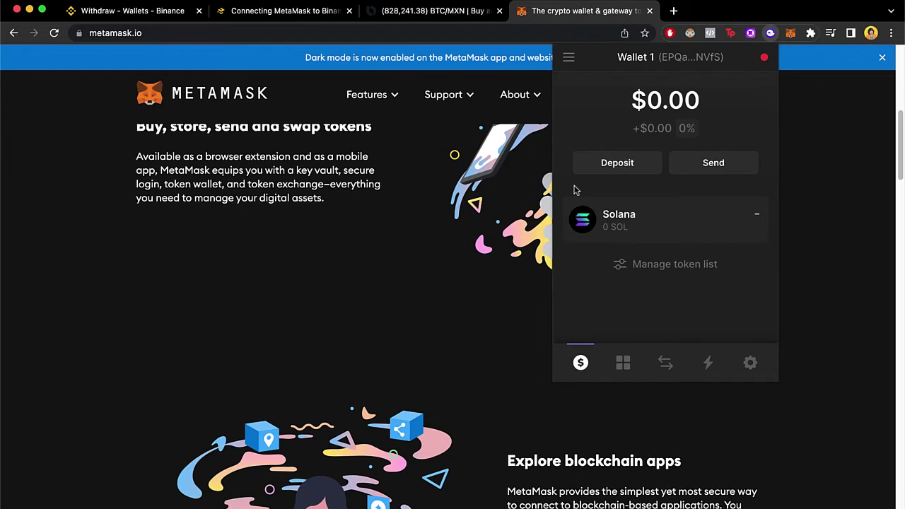
- Open Phantom's Send SOL form with its recipient and amount fields, then return to Binance's withdrawal page
click(610, 214)
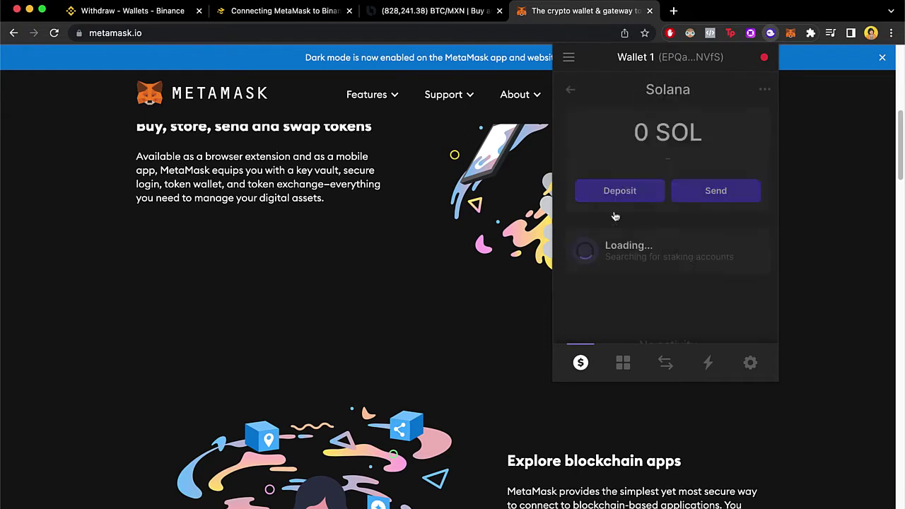
click(692, 189)
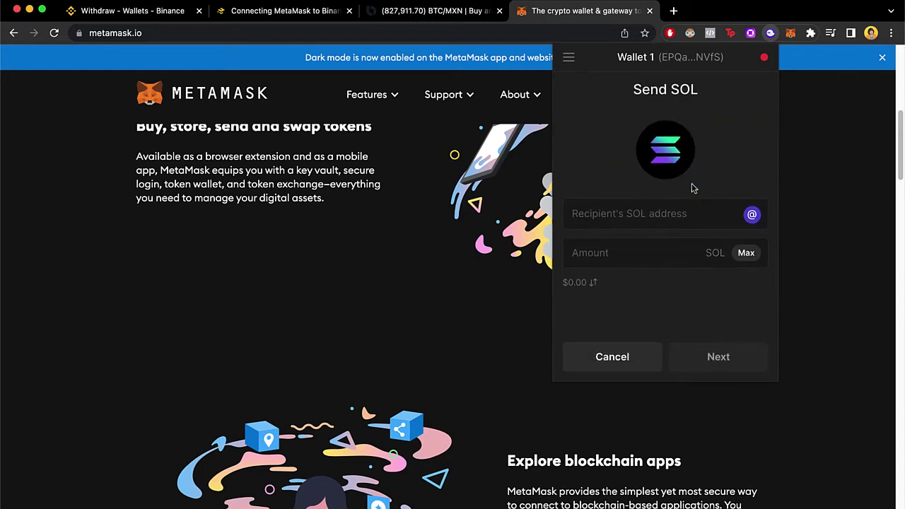
click(691, 220)
click(661, 255)
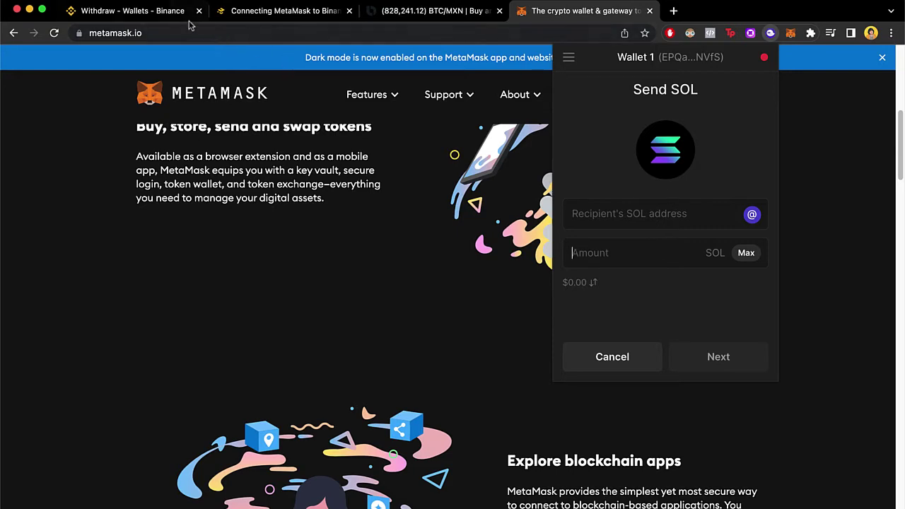
click(164, 13)
scroll(214, 136, up, 3)
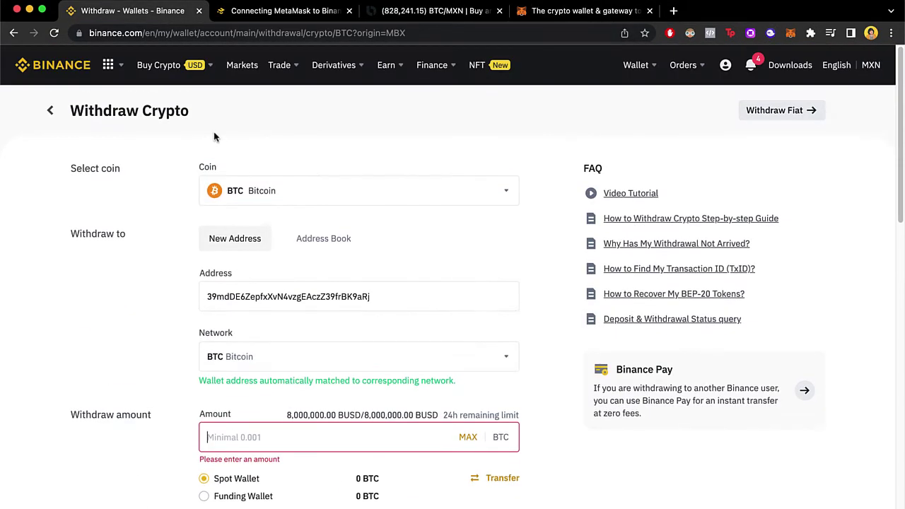
- Search the Fiat and Spot wallet coin list for 'sol'
click(57, 71)
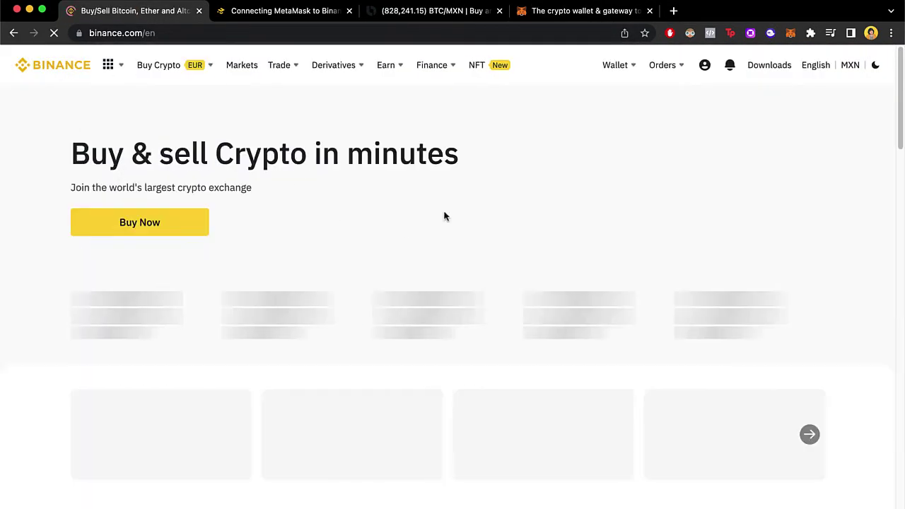
mouse_move(616, 65)
click(670, 134)
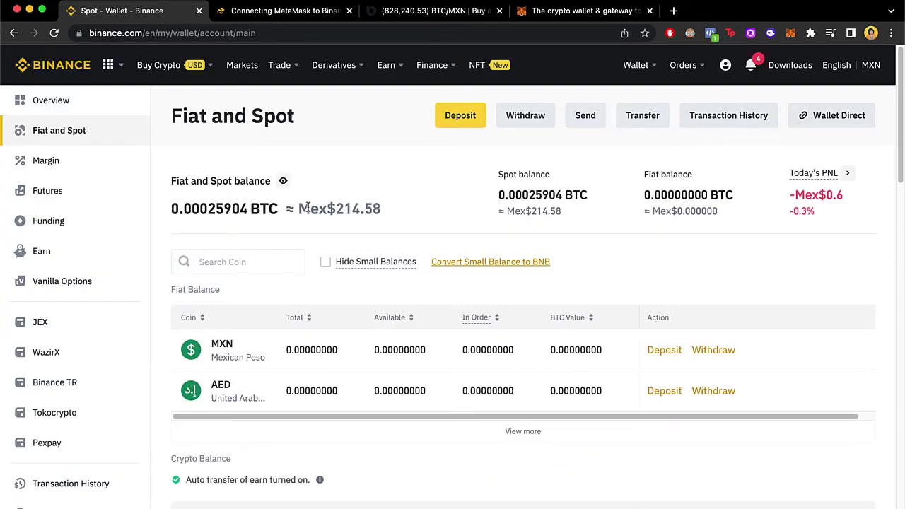
click(296, 262)
text(sol)
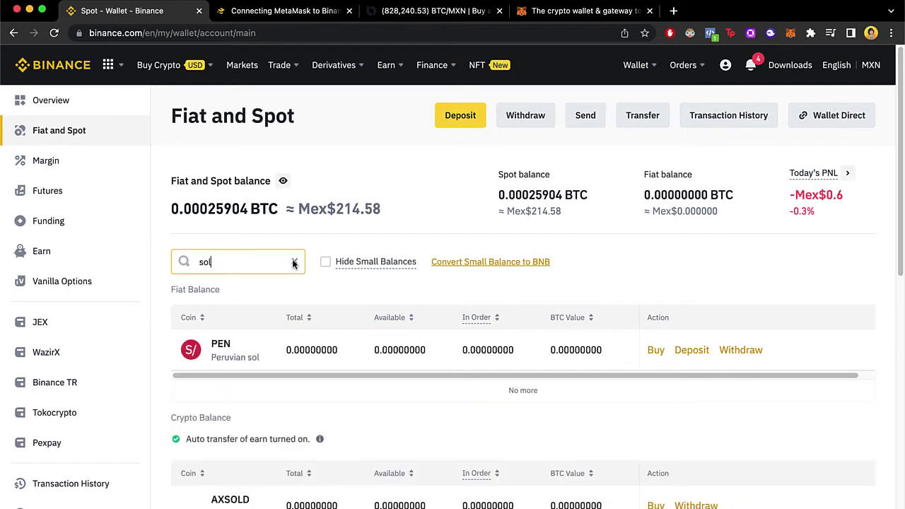
scroll(295, 259, down, 1)
scroll(292, 296, down, 4)
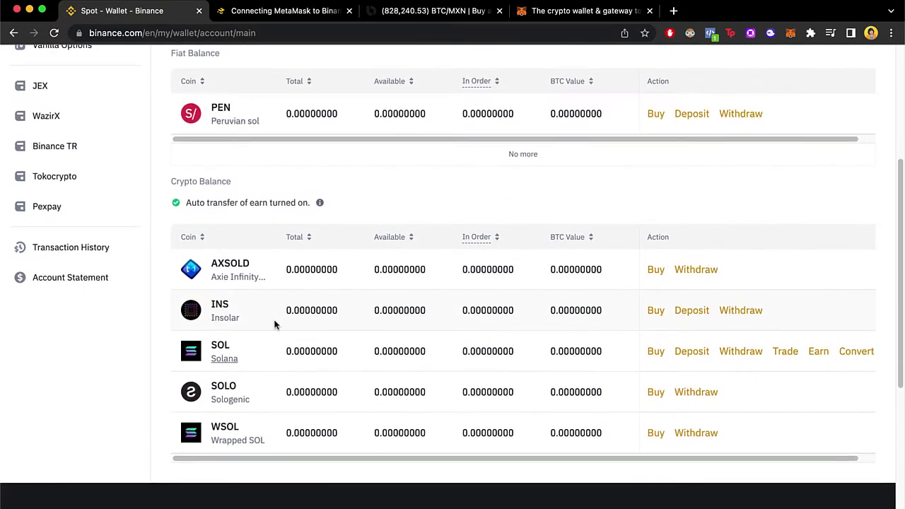
- Generate and copy the SOL deposit address on the Solana network
click(687, 354)
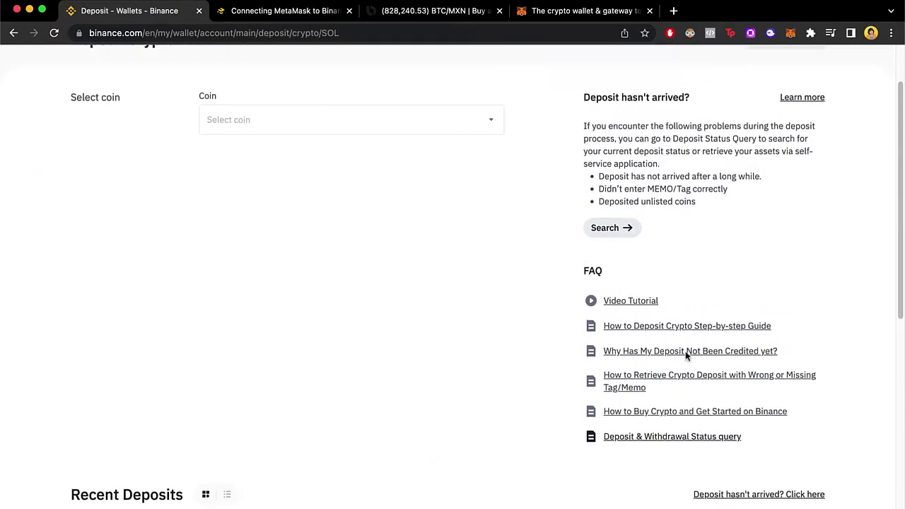
click(255, 255)
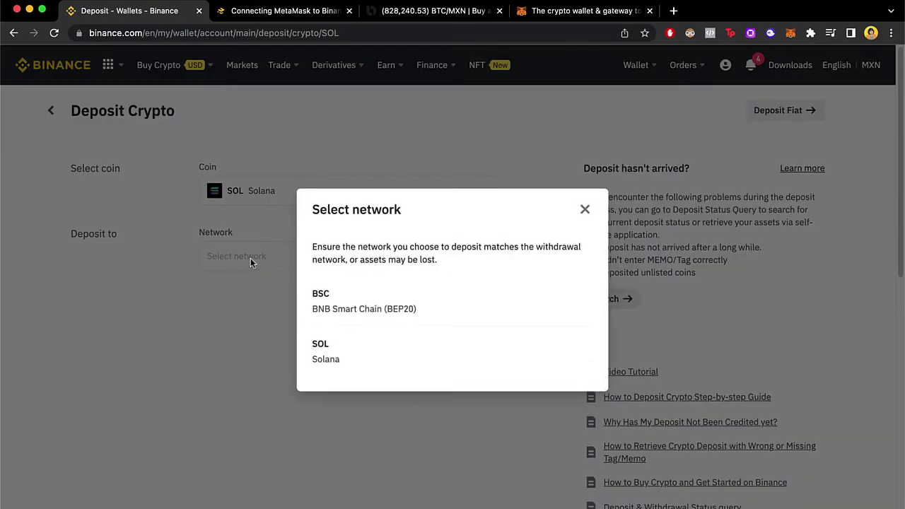
click(347, 352)
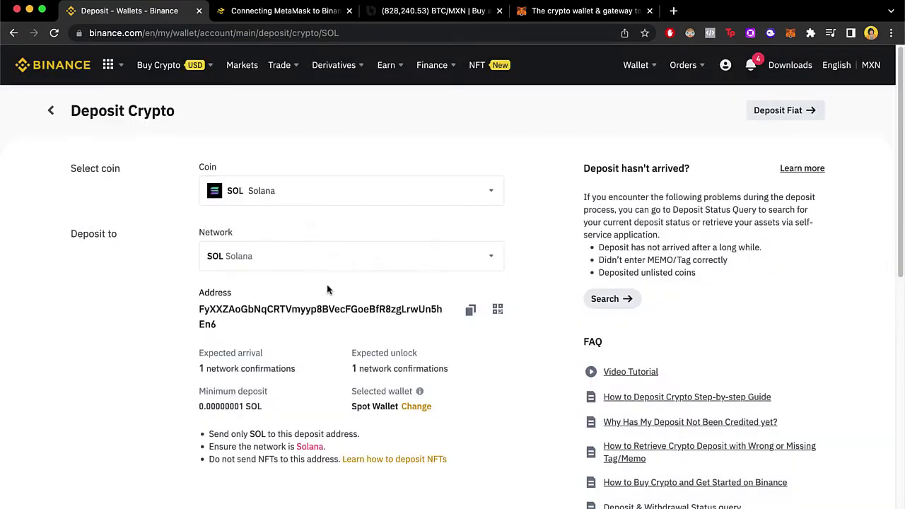
click(470, 309)
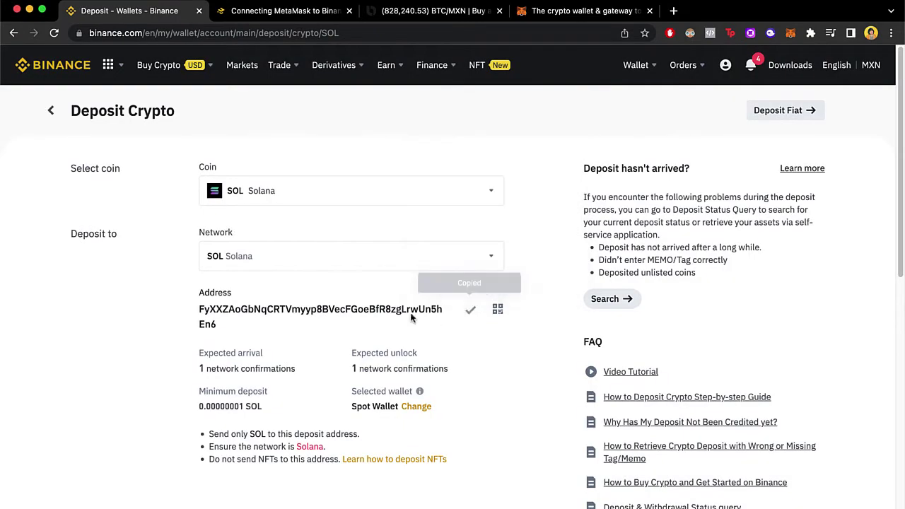
click(770, 34)
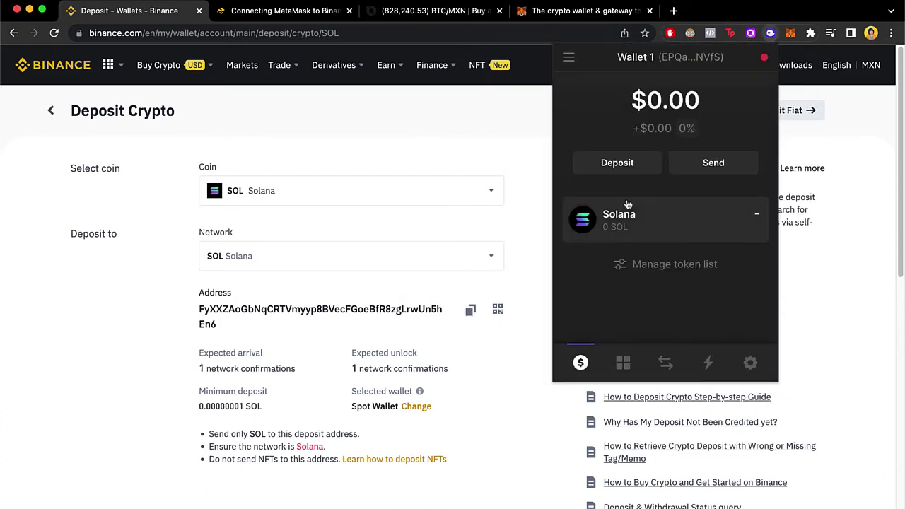
- Fill Phantom's send form with 1233 SOL to the Binance address, then close the popup
click(645, 214)
click(631, 192)
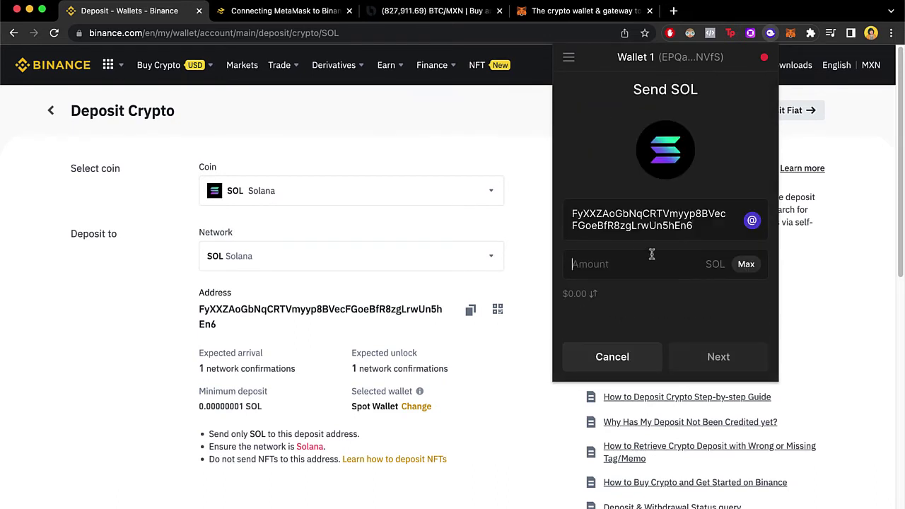
click(641, 259)
text(1233)
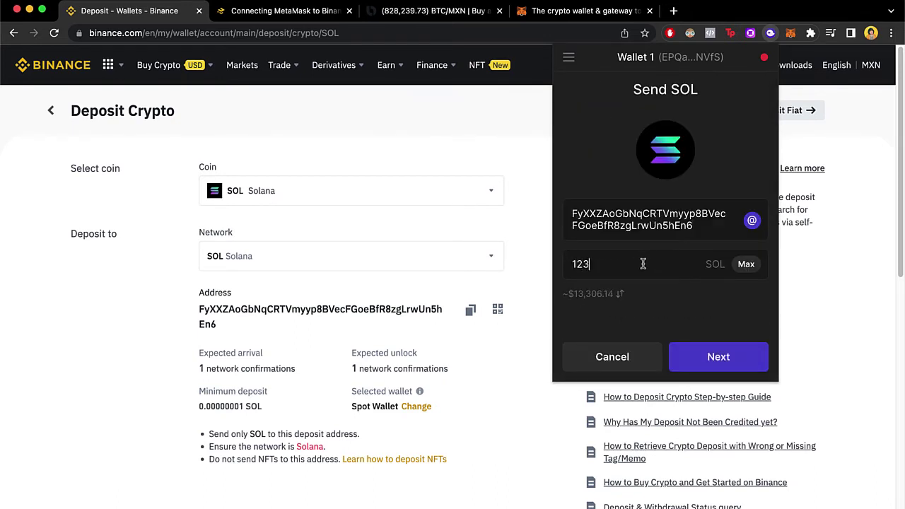
double_click(618, 269)
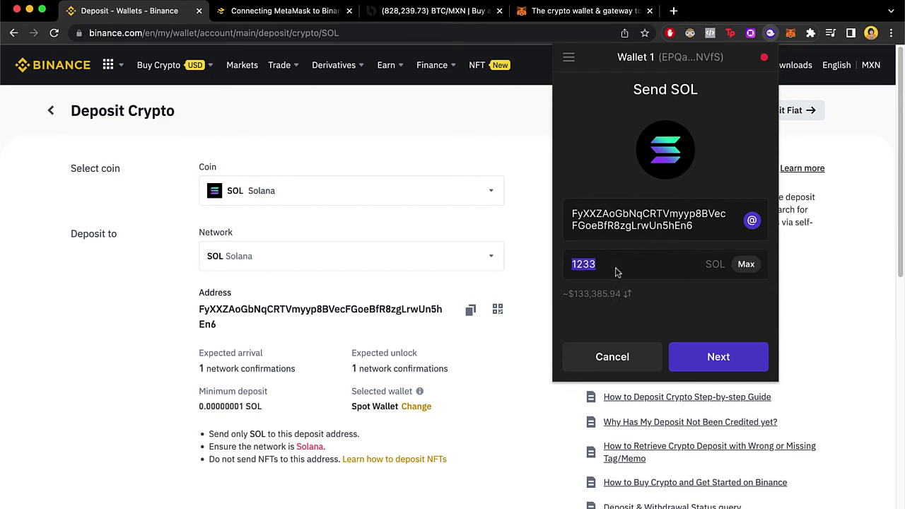
click(536, 340)
- Open the full crypto deposit history and select the completed 0.0004962 MATIC deposit row
scroll(535, 340, down, 15)
scroll(353, 187, up, 1)
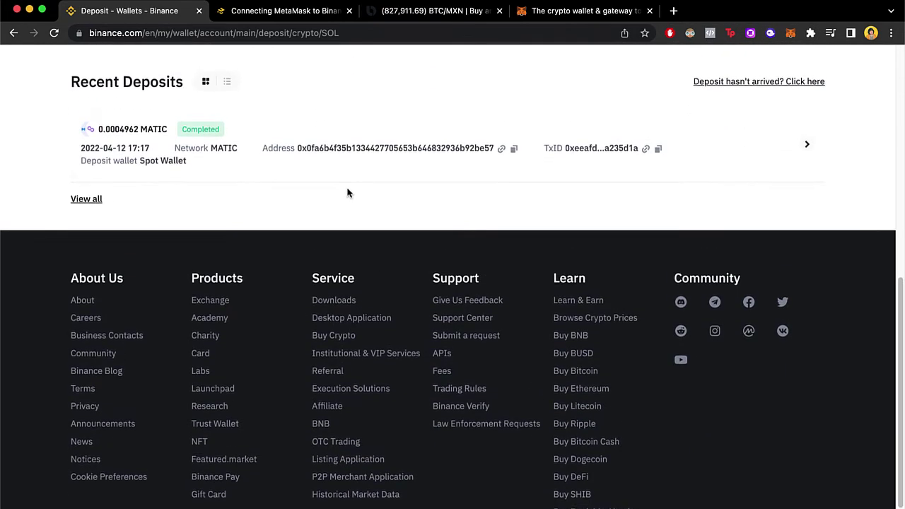
click(227, 81)
click(86, 188)
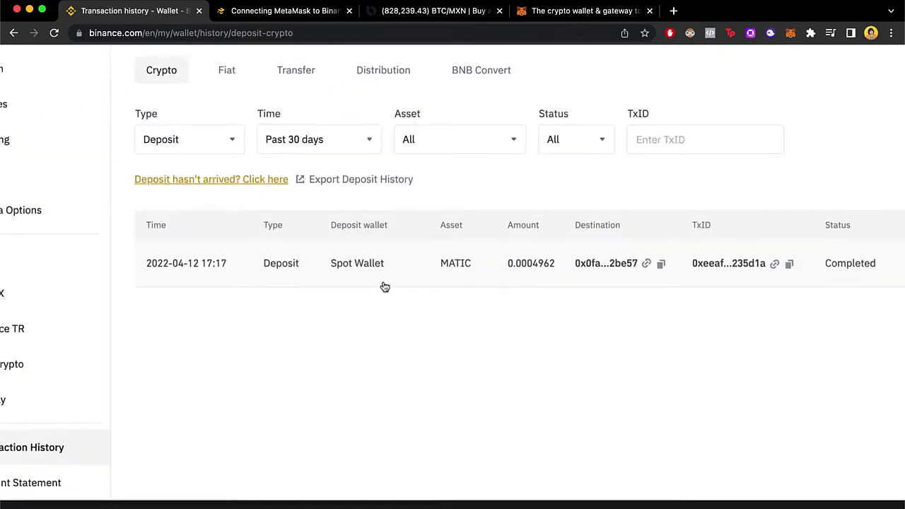
scroll(384, 286, right, 3)
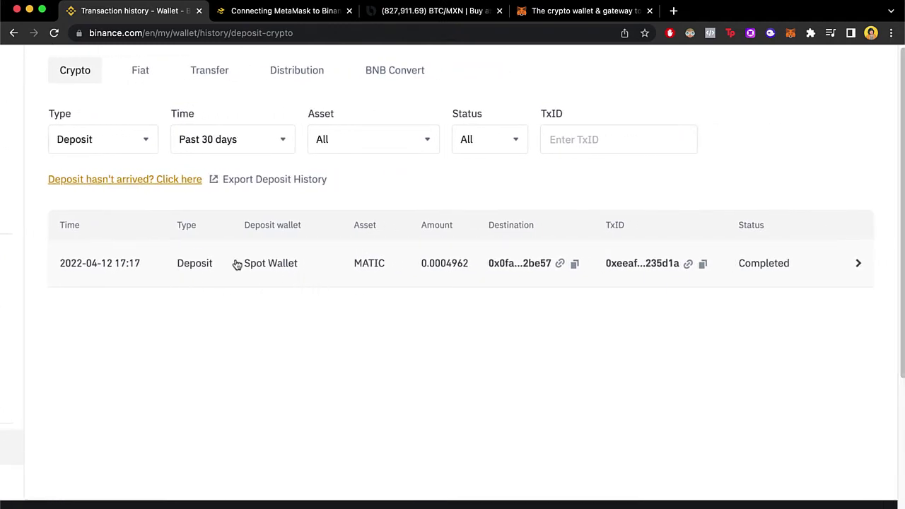
drag(314, 270, 855, 278)
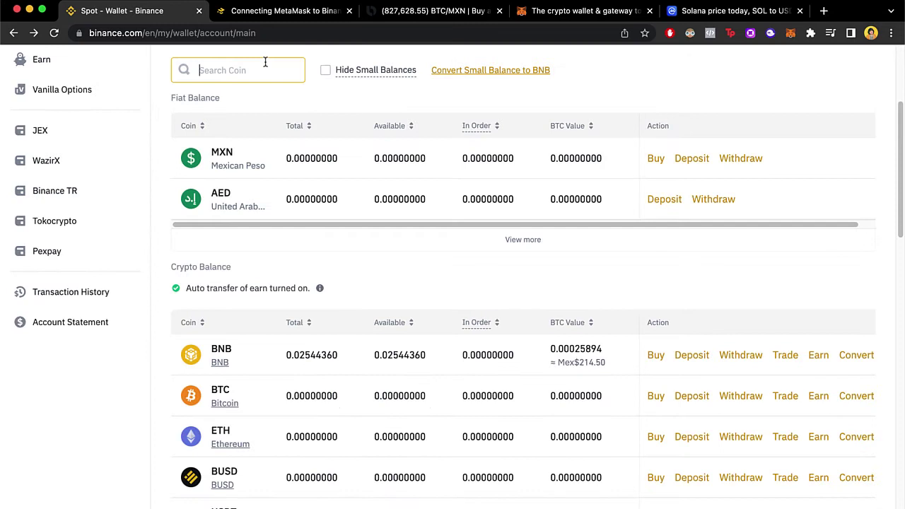
- Search the Spot wallet for 'sol' and highlight the Solana row
text(wp)
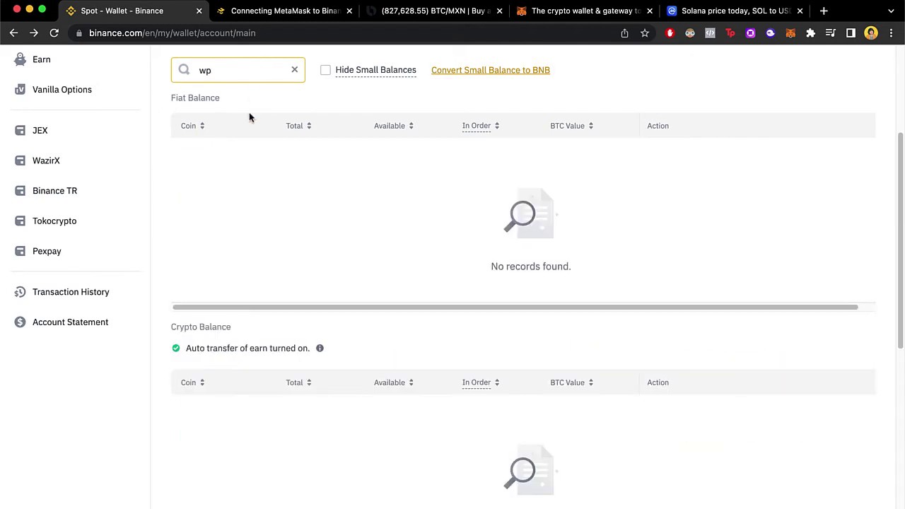
double_click(237, 78)
text(sol)
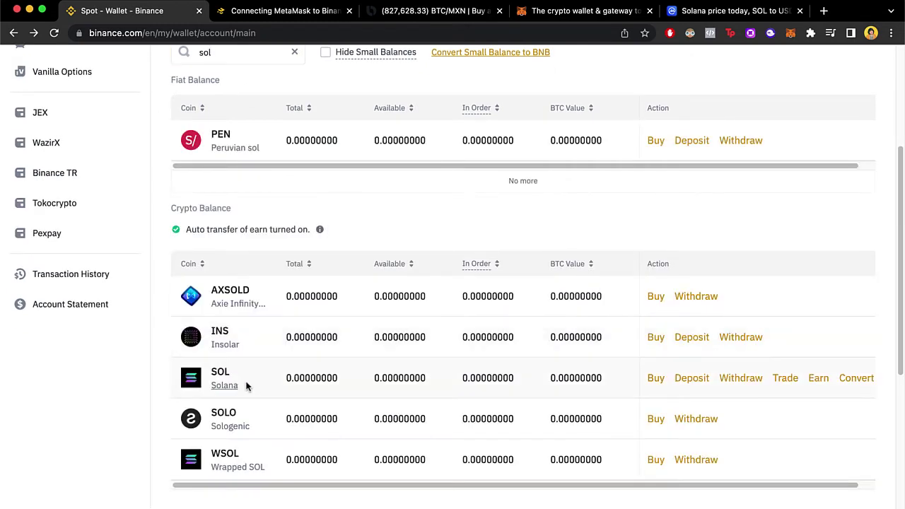
double_click(244, 386)
double_click(239, 369)
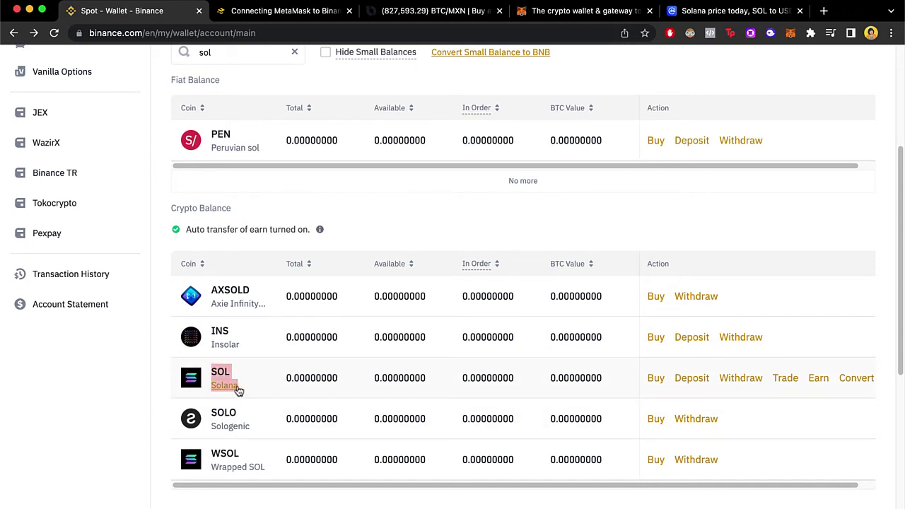
- Glance at MetaMask, then open the Convert page from the SOL row
click(790, 32)
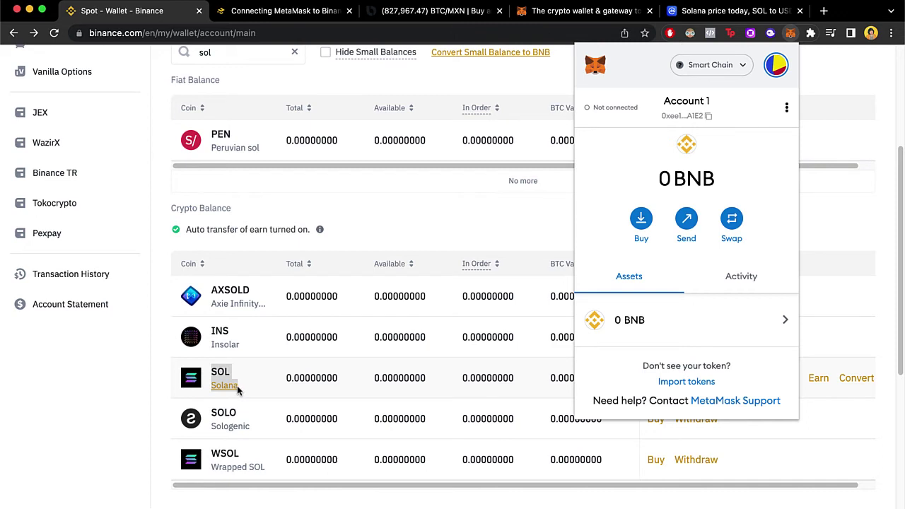
click(170, 376)
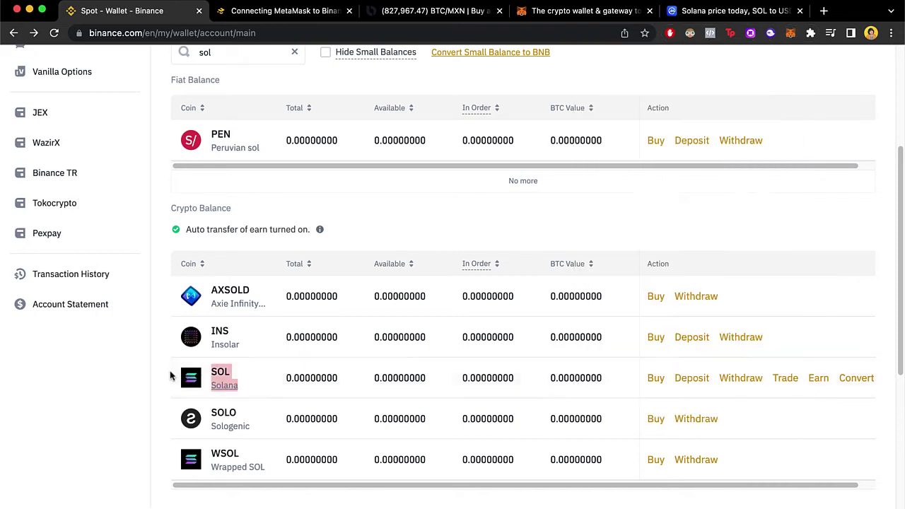
click(859, 379)
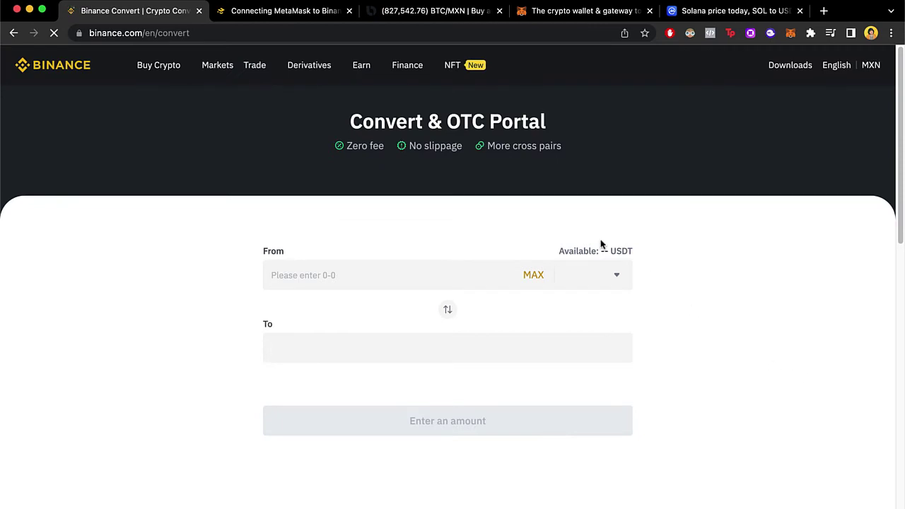
- Set up a conversion of 12 SOL into BNB
click(439, 402)
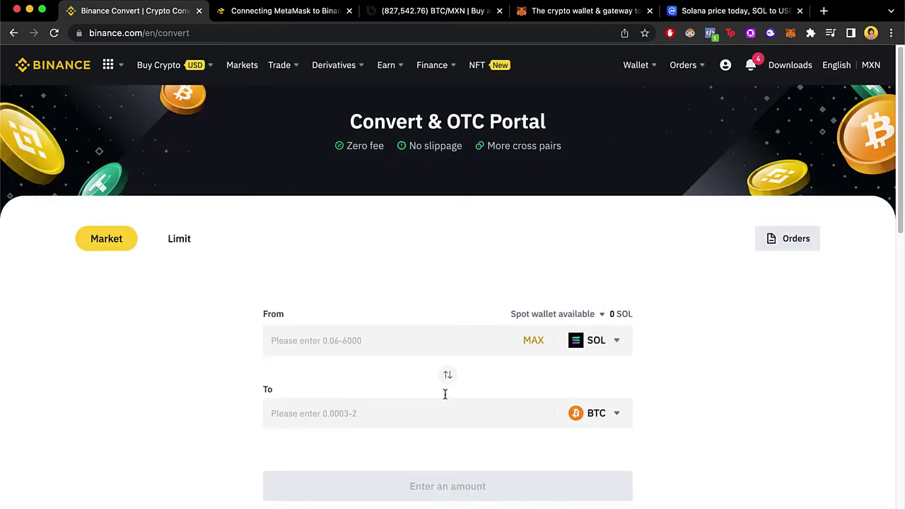
click(595, 413)
click(365, 324)
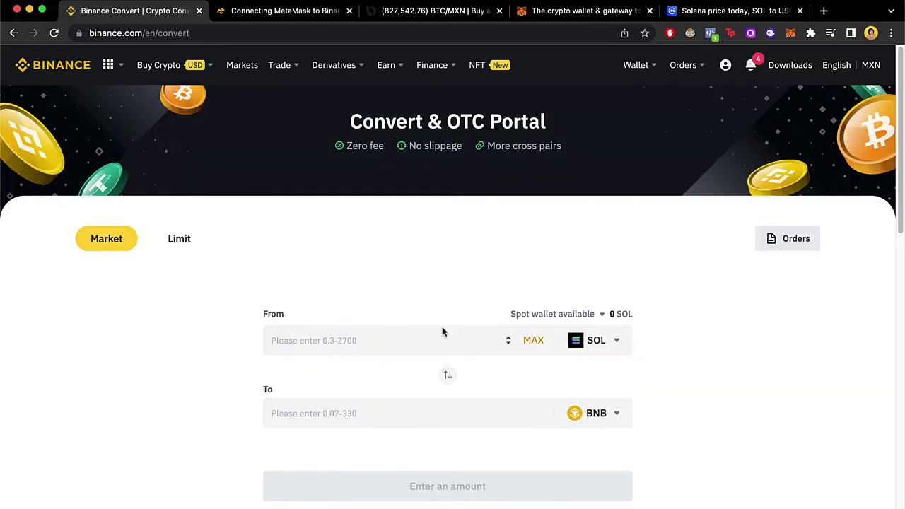
scroll(632, 414, down, 2)
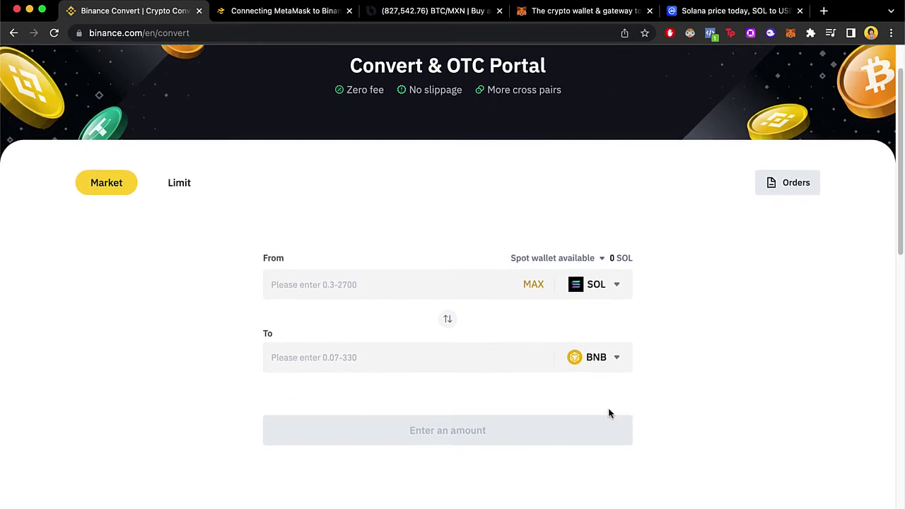
click(432, 283)
text(12)
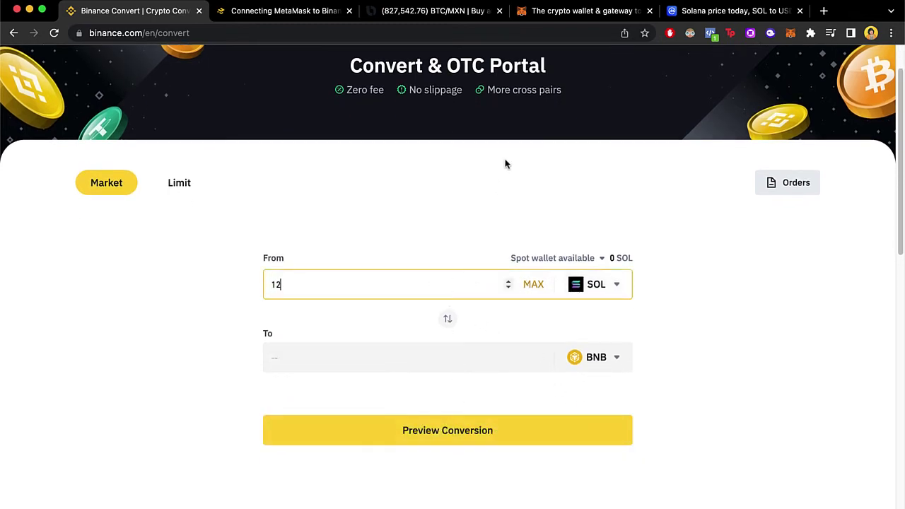
- Check the Fiat and Spot wallet, now holding 0.02544360 BNB
scroll(703, 117, up, 1)
scroll(703, 117, up, 1)
mouse_move(636, 64)
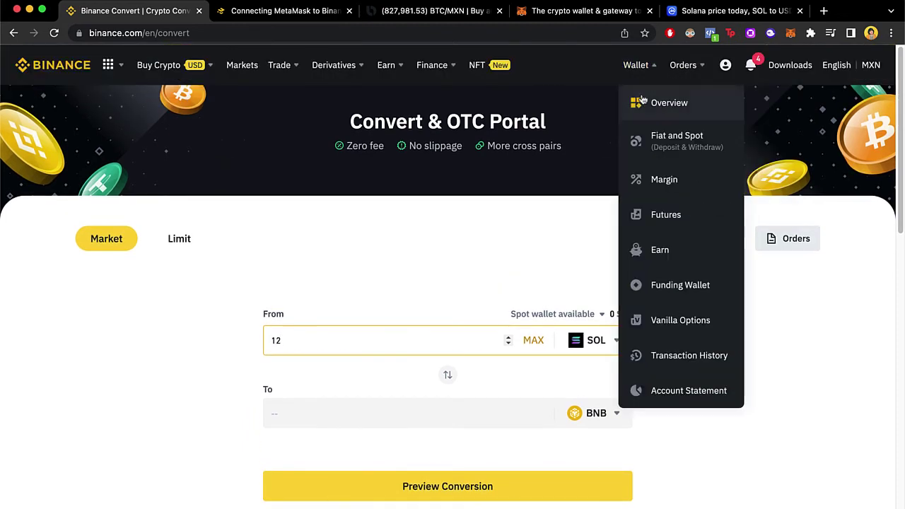
click(645, 145)
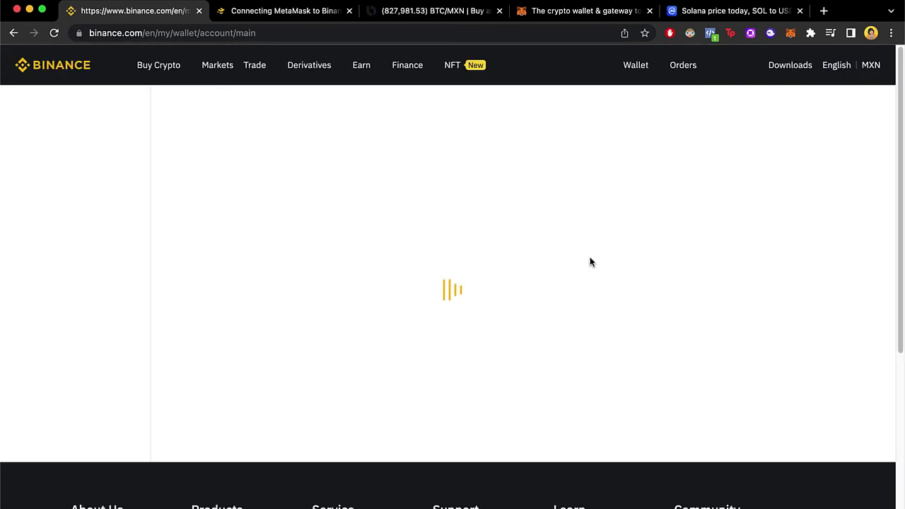
scroll(267, 259, down, 5)
drag(211, 251, 623, 257)
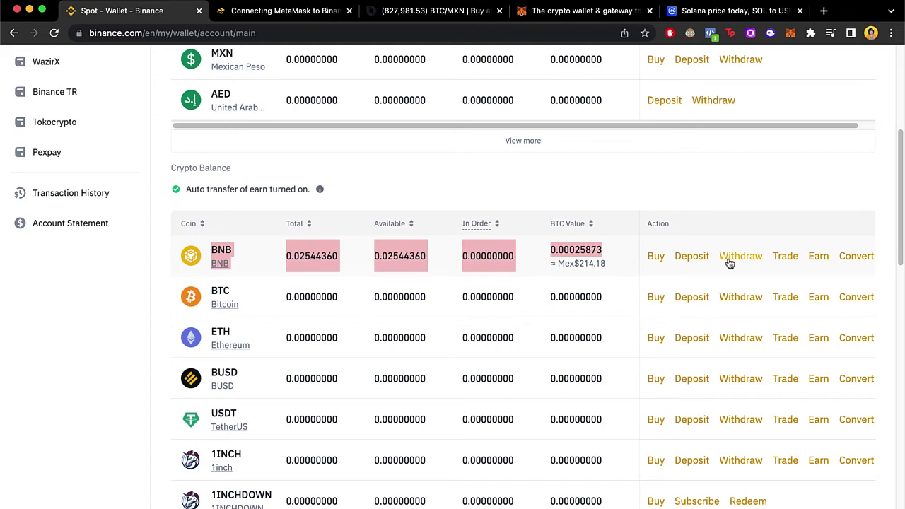
- Start a BNB withdrawal and copy the MetaMask Smart Chain account address
click(740, 257)
click(789, 35)
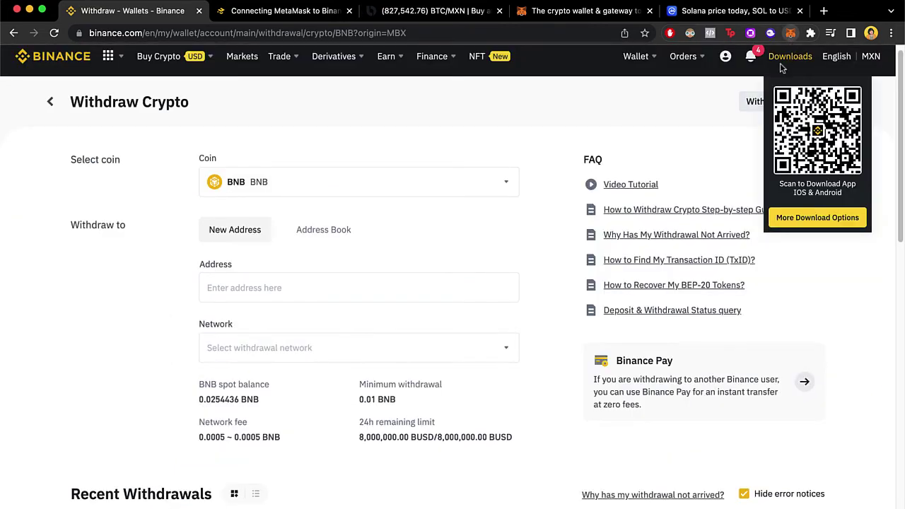
click(742, 67)
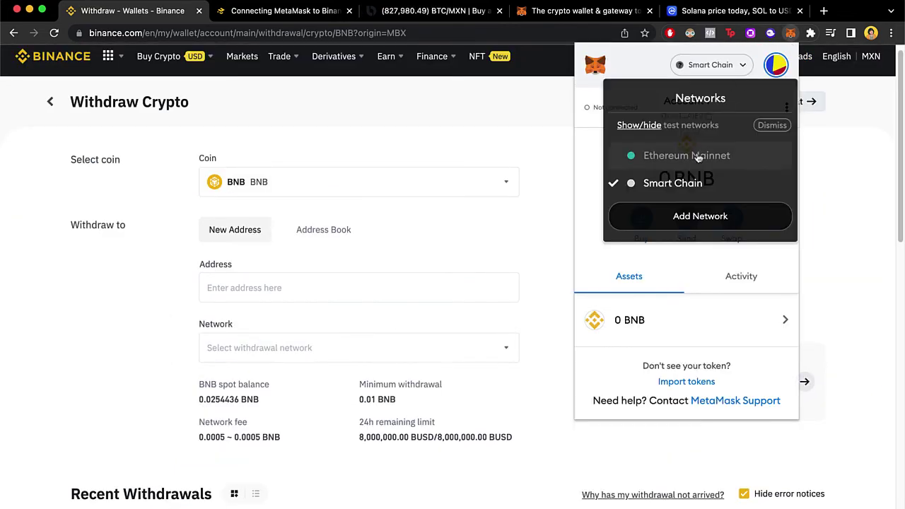
click(586, 168)
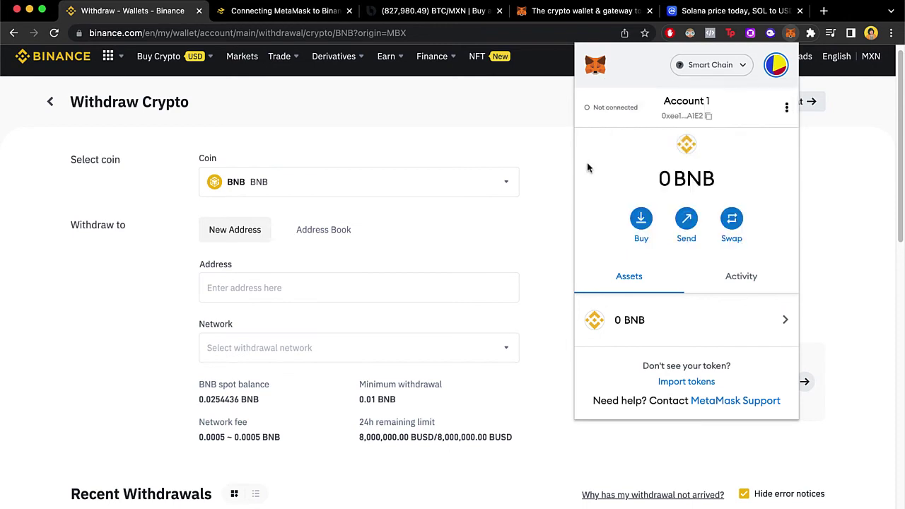
click(683, 114)
click(293, 274)
- Paste the MetaMask address on BNB Smart Chain (BEP20) and set the full 0.02544360 BNB amount
click(293, 276)
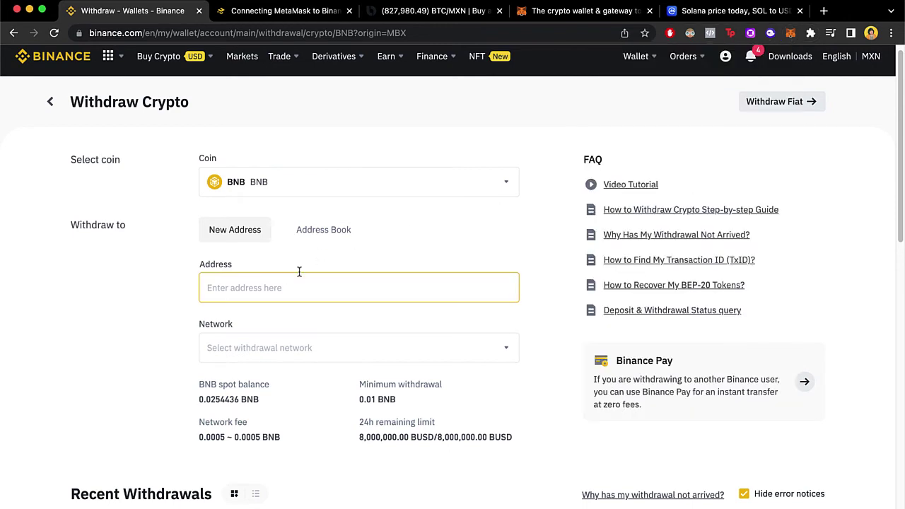
key(super+v)
scroll(432, 250, down, 1)
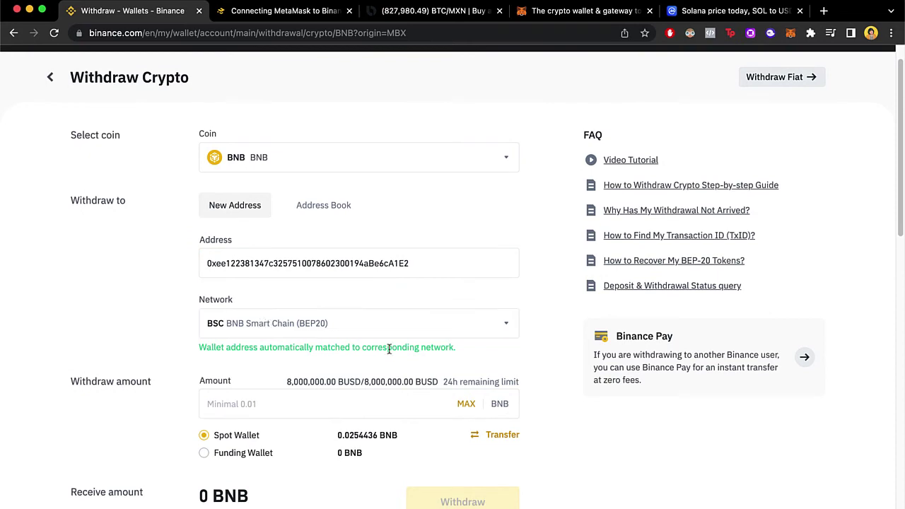
scroll(421, 359, down, 1)
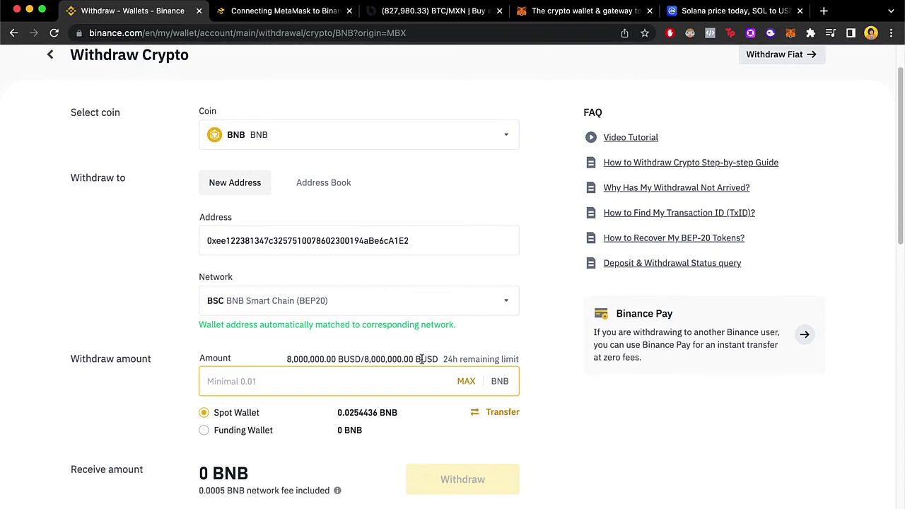
click(466, 381)
scroll(516, 375, down, 4)
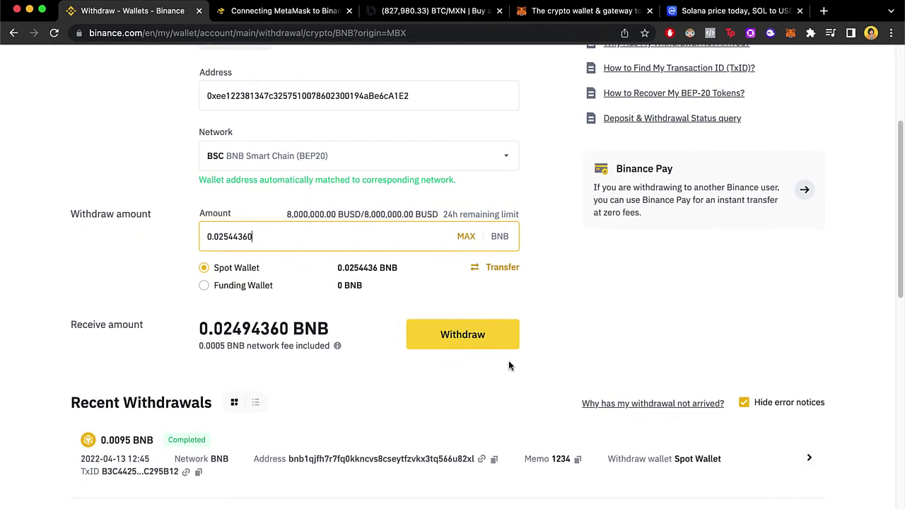
- Submit the BNB withdrawal, receiving 0.02494360 BNB, and dismiss the confirmation dialog
click(463, 335)
click(541, 206)
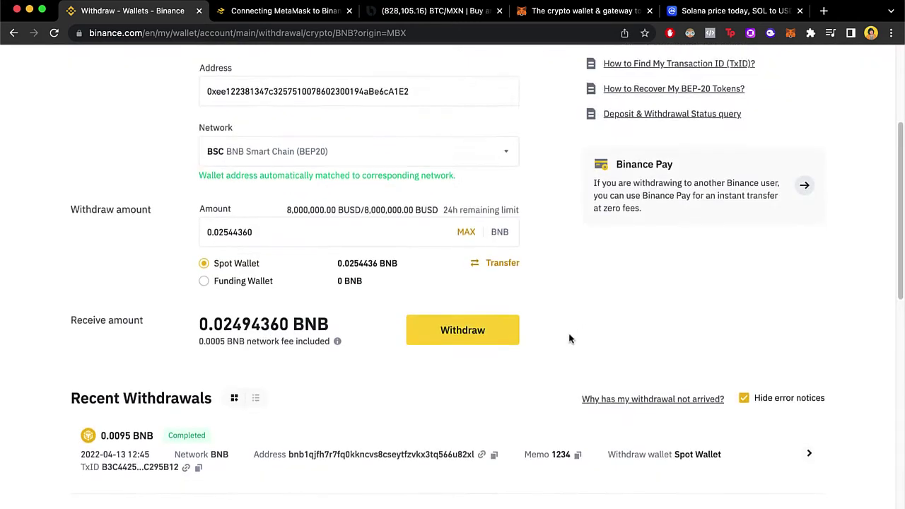
scroll(570, 340, down, 3)
scroll(683, 347, down, 2)
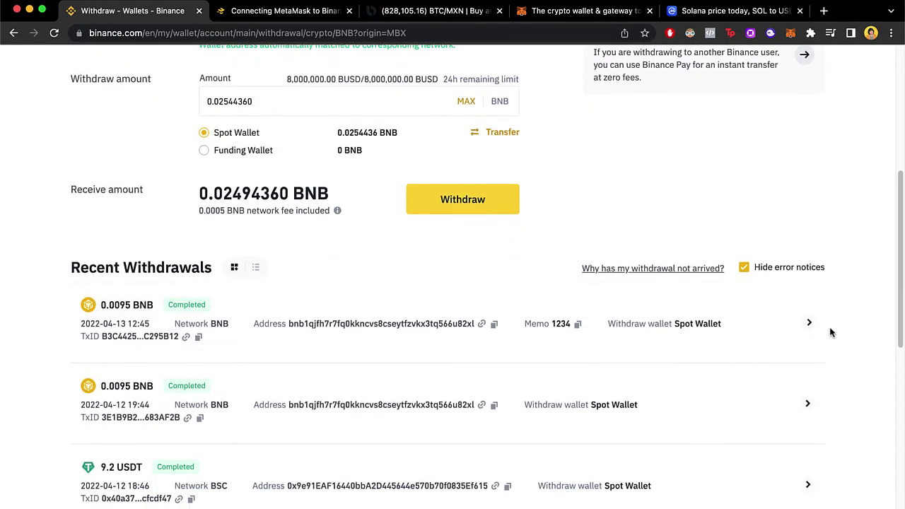
drag(607, 323, 105, 305)
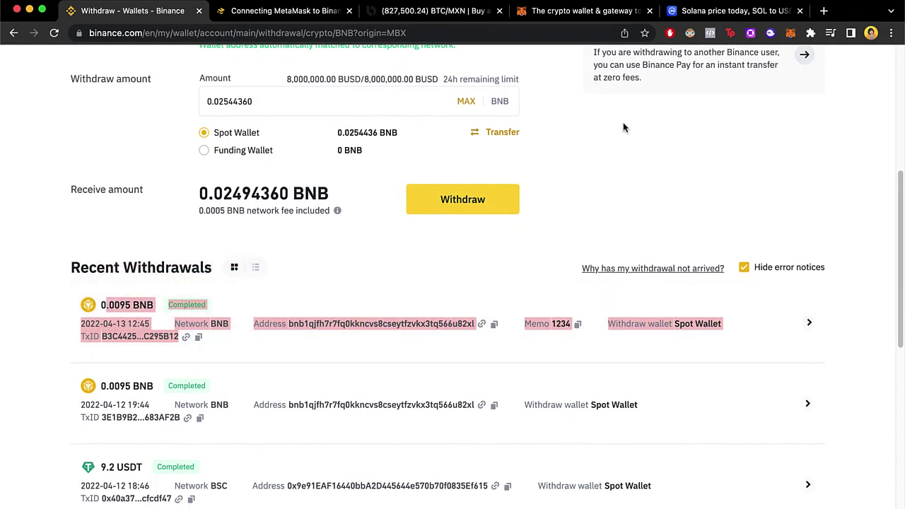
- Check MetaMask's Smart Chain Account 1: 0 BNB and no BNB transactions yet
click(790, 35)
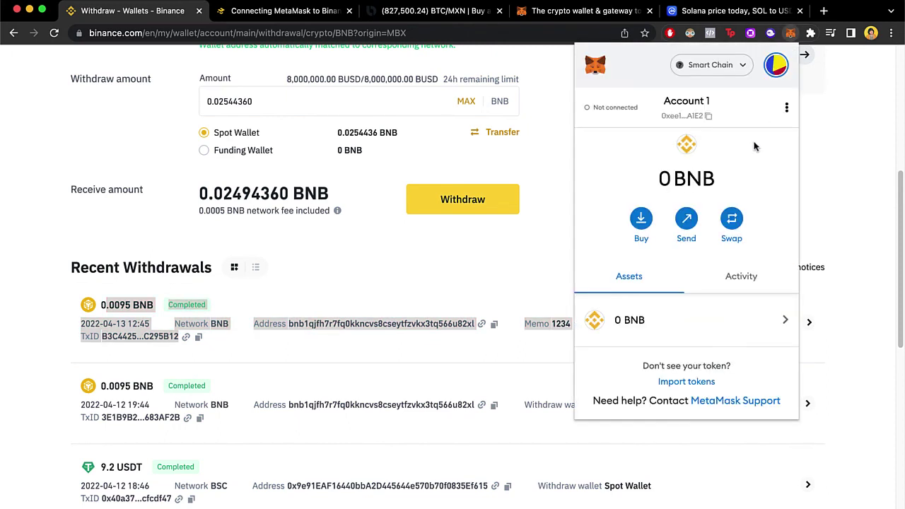
click(708, 335)
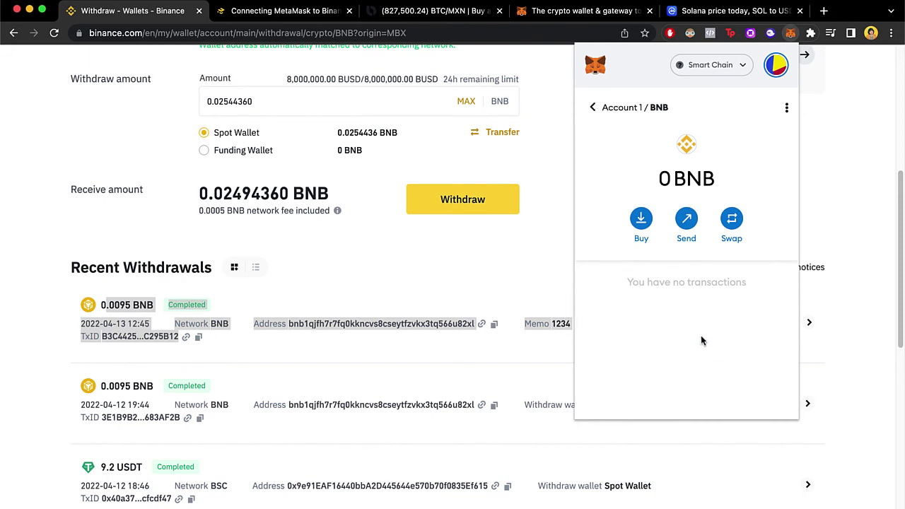
click(591, 108)
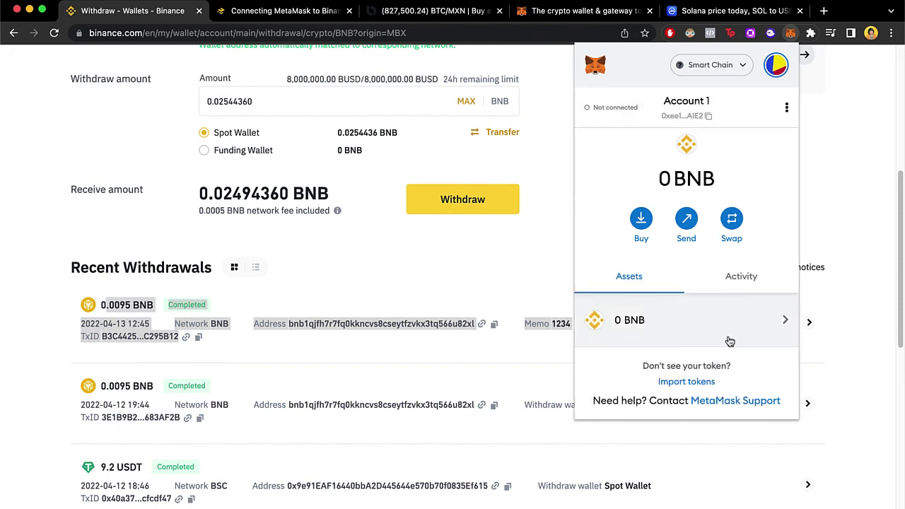